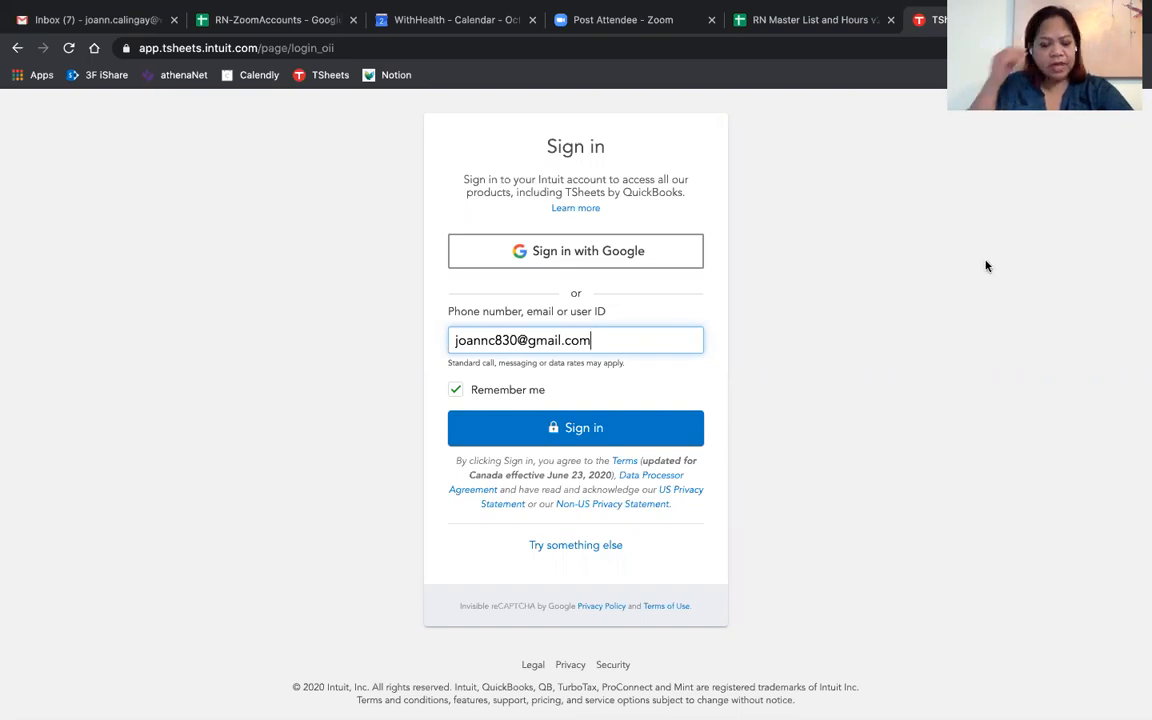
# - Sign in to the Intuit account with the prefilled credentials, open the WithHealth, Inc company without the trailing period, and dismiss the reopened-windows notice
pyautogui.click(603, 427)
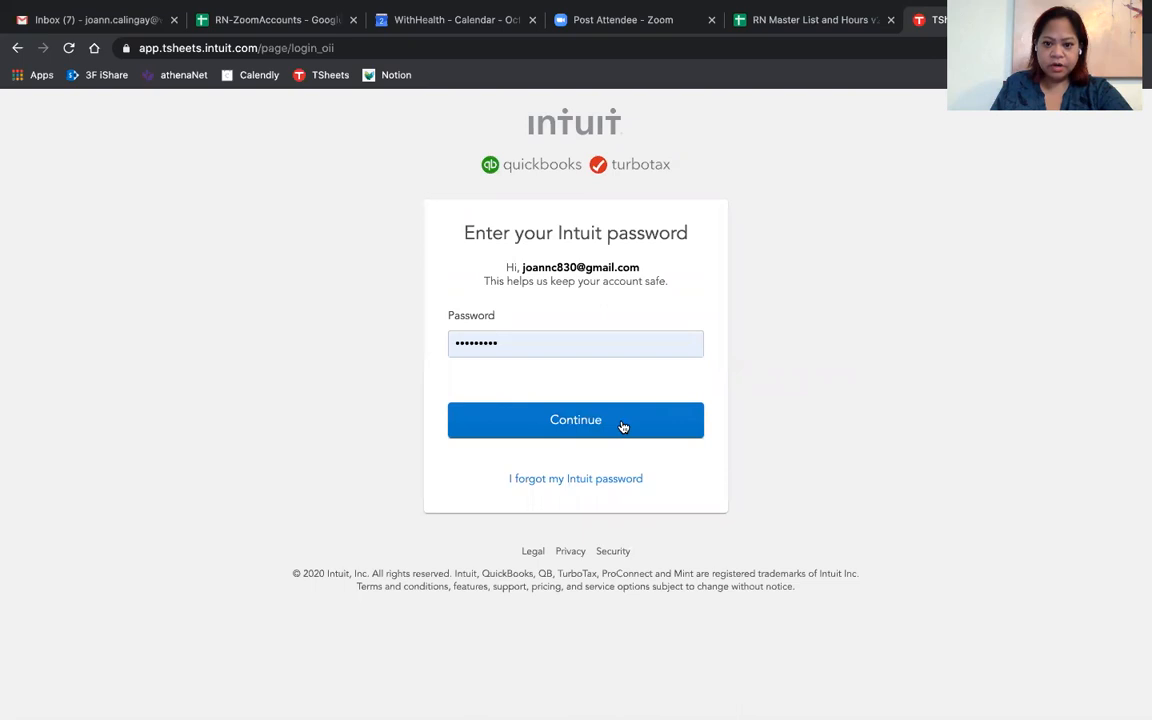
pyautogui.click(563, 427)
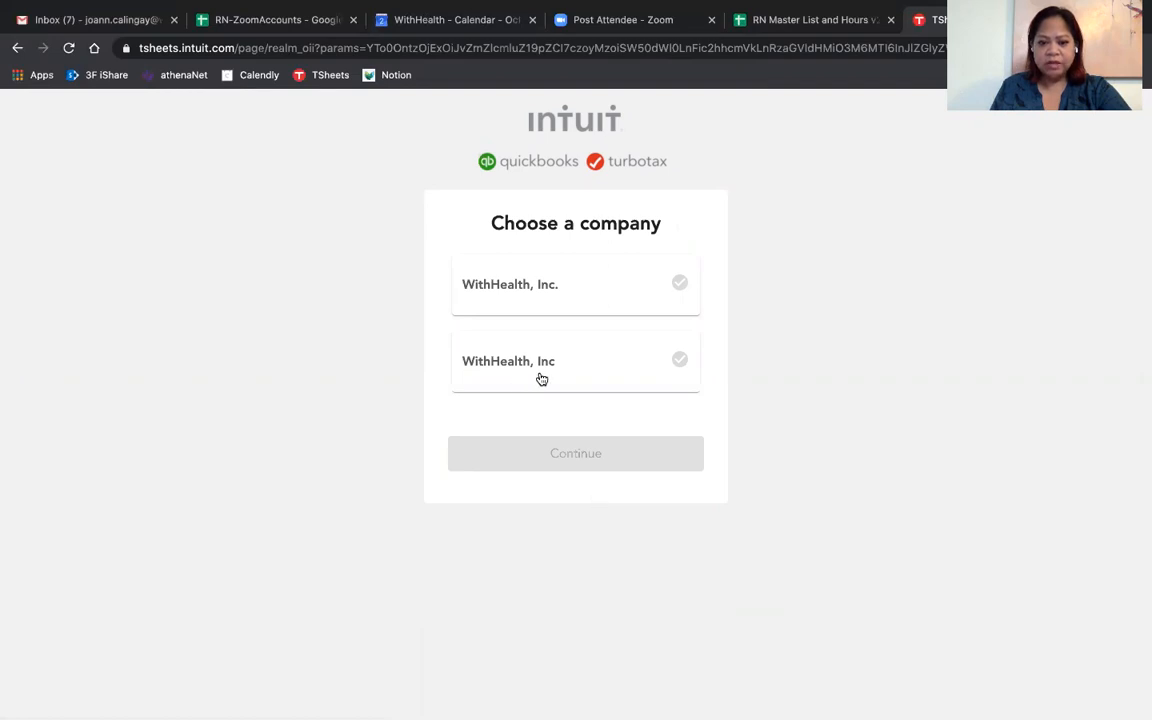
pyautogui.click(612, 368)
pyautogui.click(586, 452)
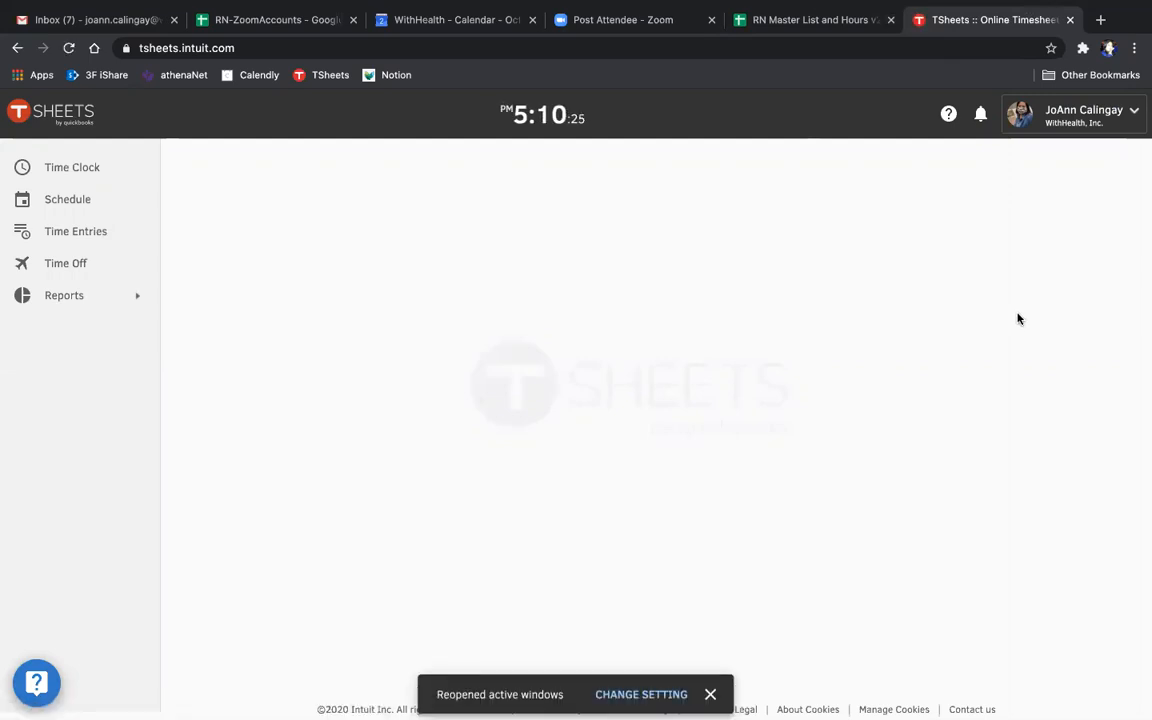
pyautogui.click(710, 695)
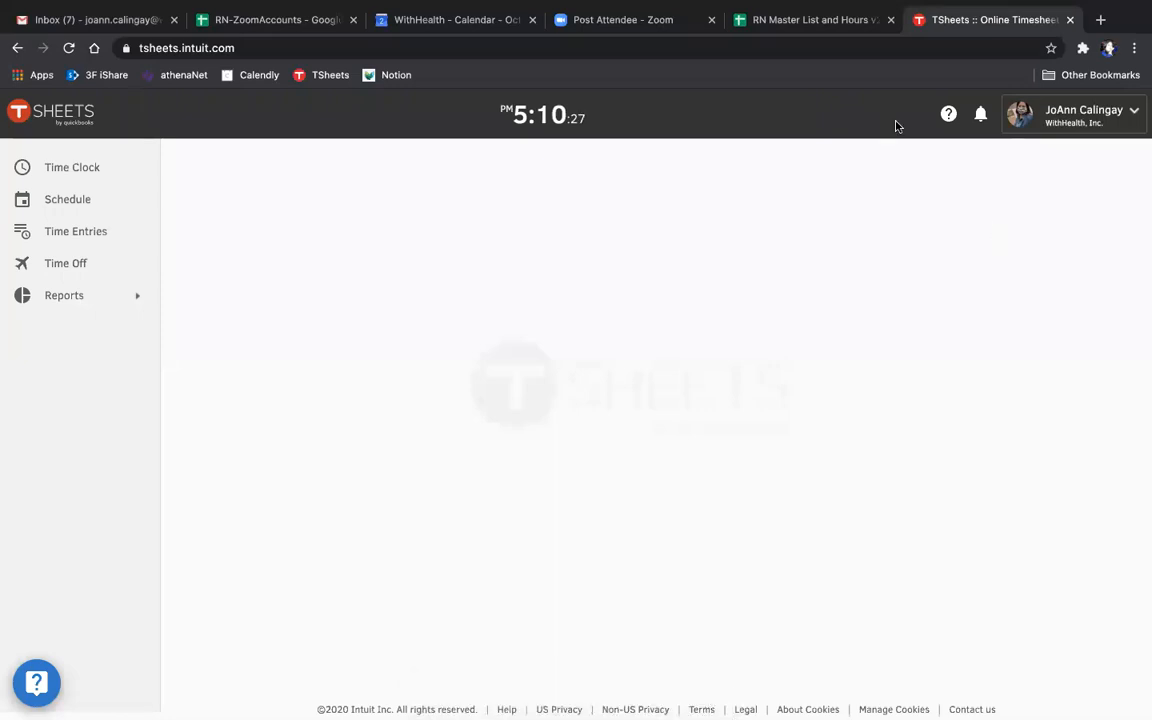
# - Clock in to WithHealth Internal › Internal from the time clock's customer list and close the time clock
pyautogui.click(72, 172)
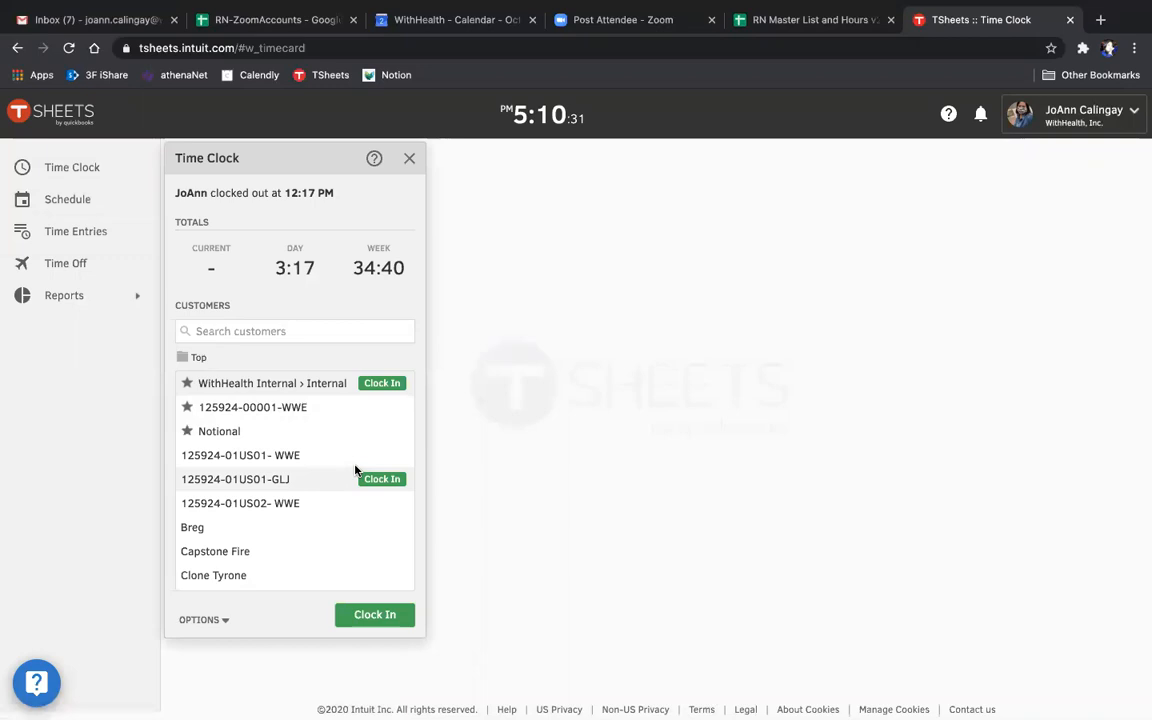
pyautogui.scroll(-3, 357, 471)
pyautogui.scroll(-4, 357, 471)
pyautogui.scroll(6, 355, 470)
pyautogui.scroll(2, 355, 470)
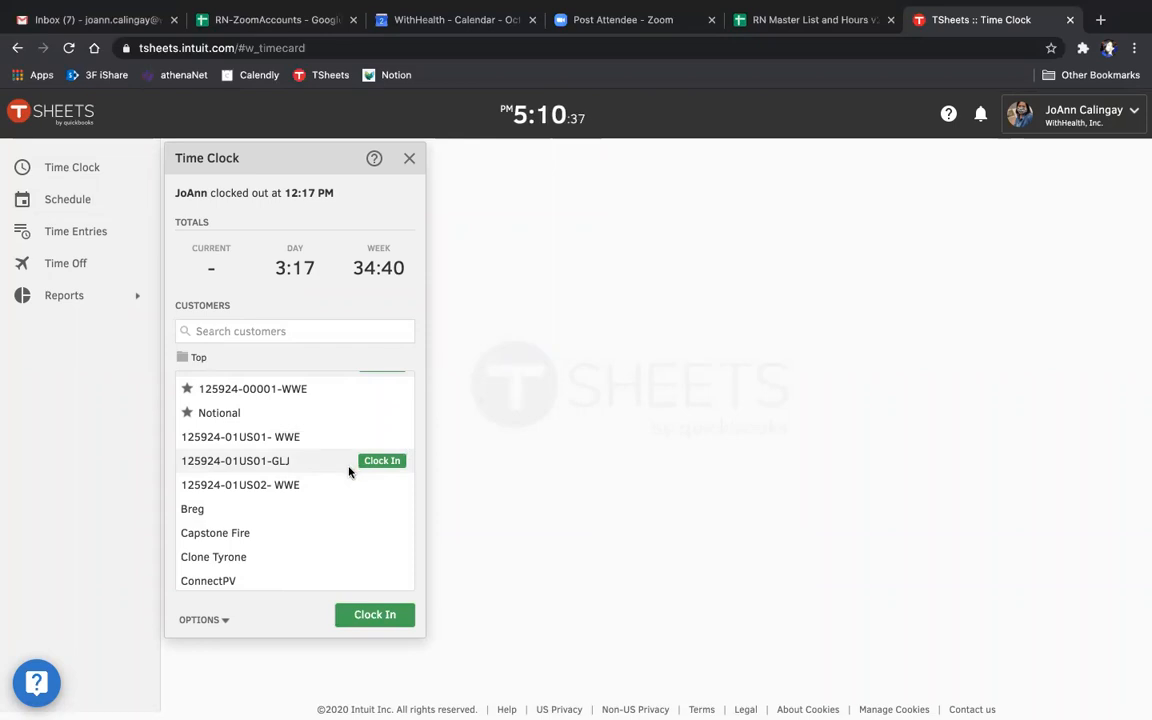
pyautogui.scroll(-3, 272, 467)
pyautogui.scroll(-6, 272, 467)
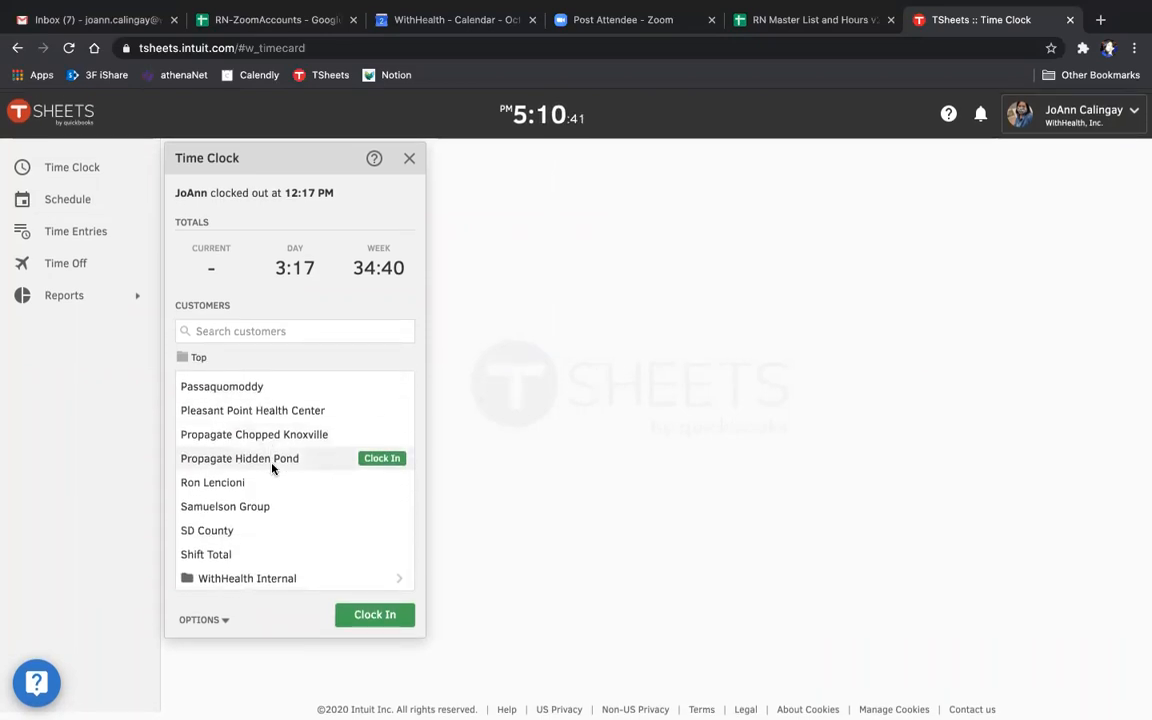
pyautogui.scroll(10, 272, 467)
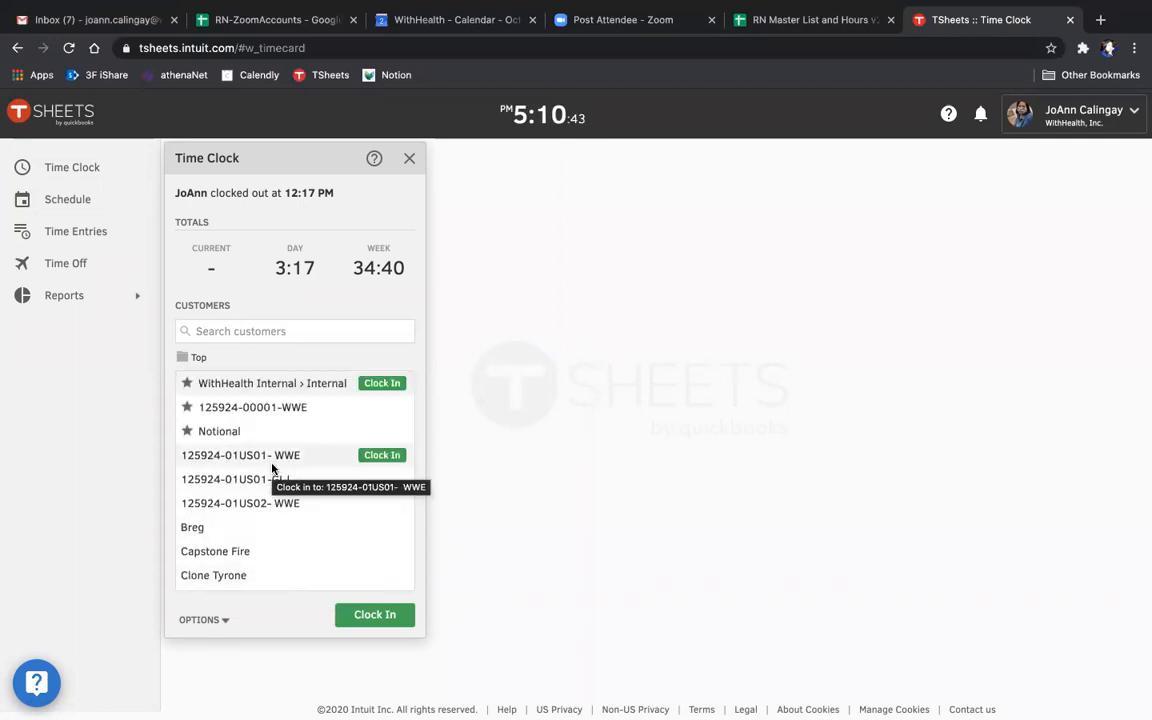
pyautogui.scroll(-10, 272, 467)
pyautogui.scroll(9, 272, 467)
pyautogui.scroll(1, 272, 467)
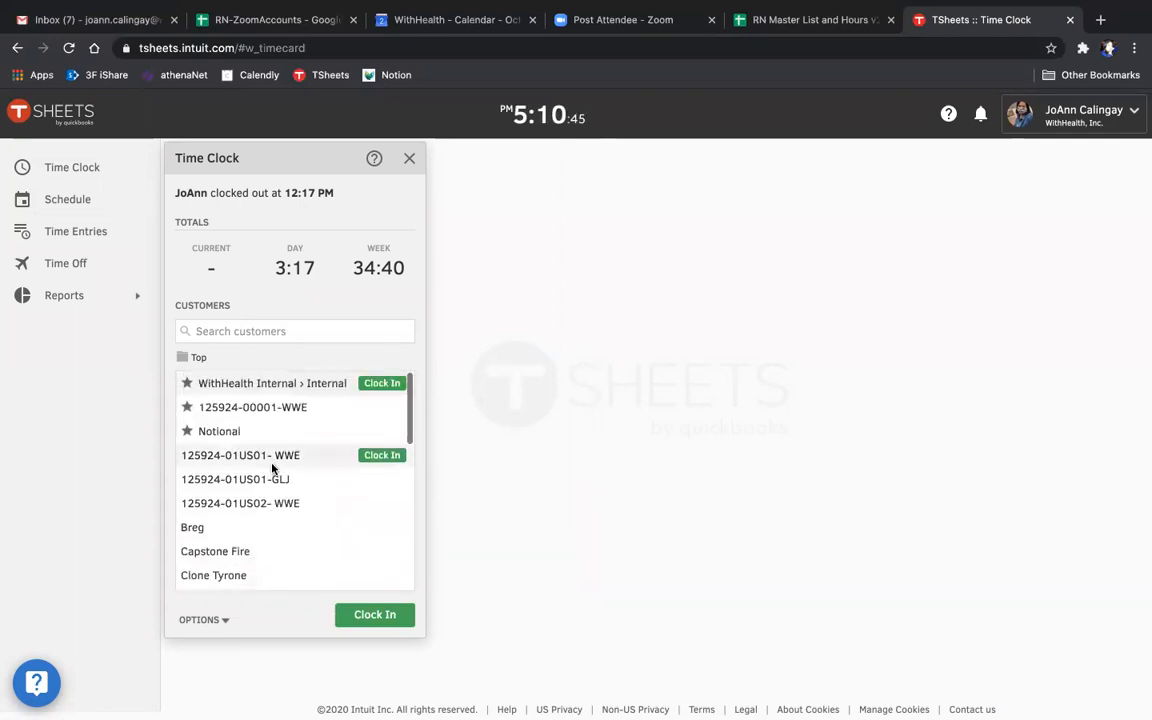
pyautogui.click(392, 387)
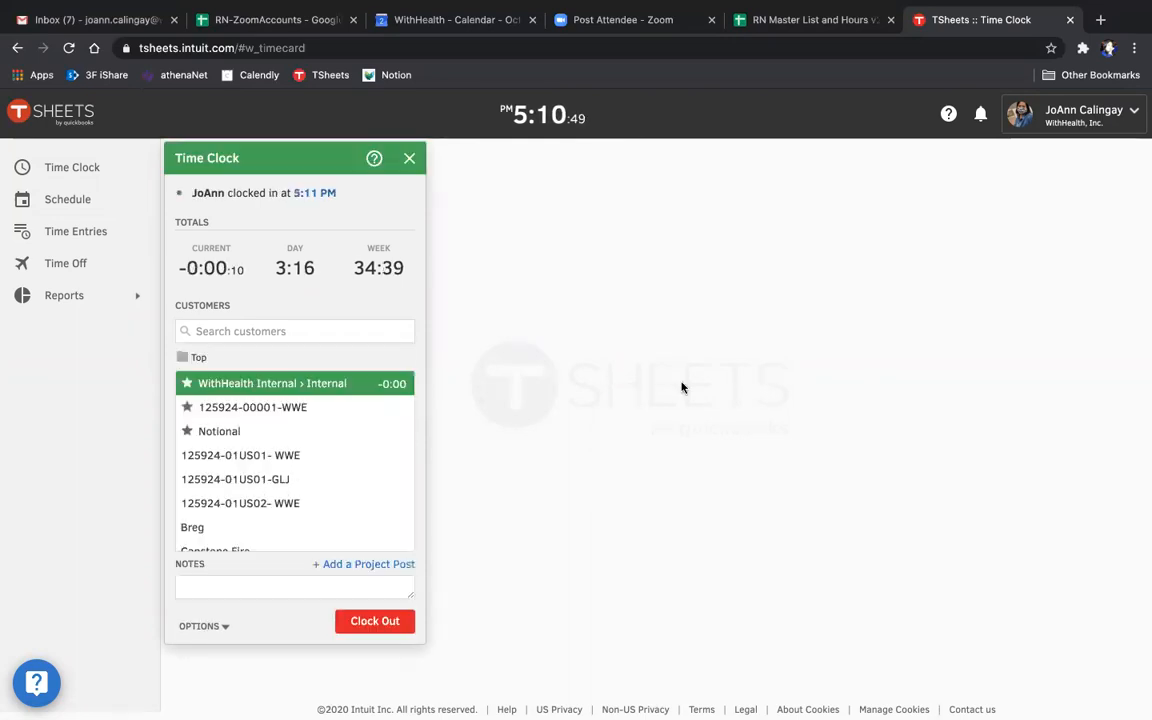
pyautogui.click(409, 158)
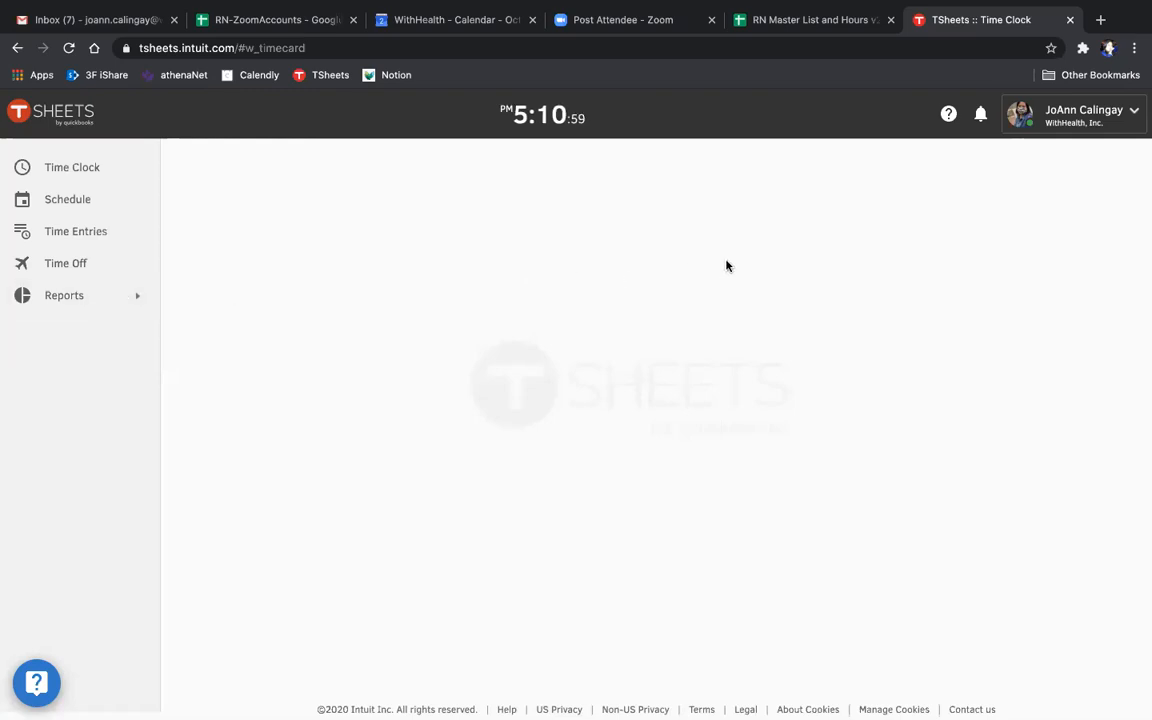
# - Change the time out of the Friday, Oct 2 entry starting at 9:00am to 12:00 pm and save it
pyautogui.click(77, 235)
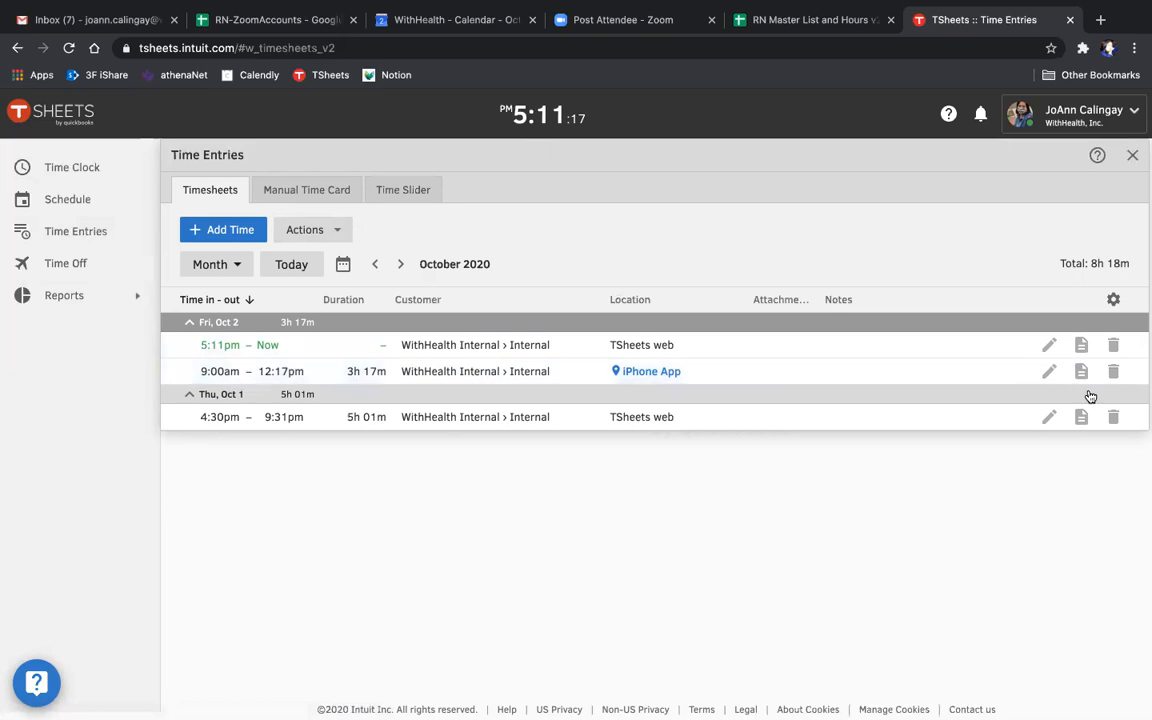
pyautogui.click(1048, 374)
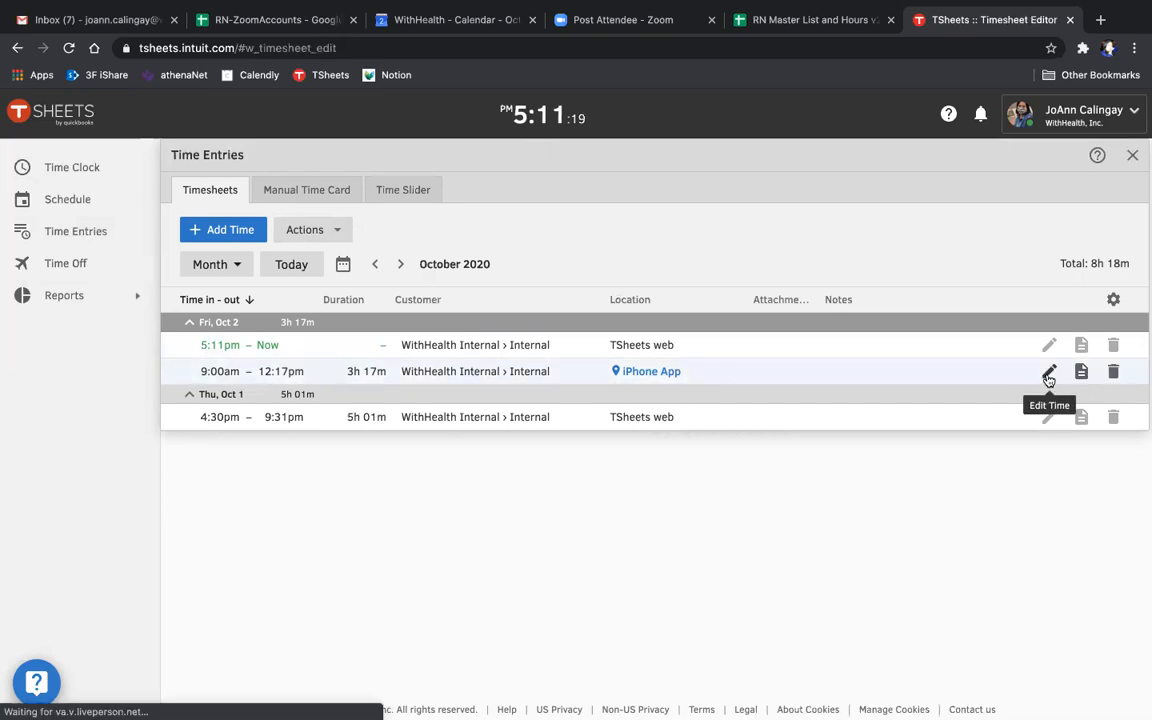
pyautogui.click(519, 322)
pyautogui.press('BackSpace')
pyautogui.press('BackSpace')
pyautogui.write('00')
pyautogui.click(640, 515)
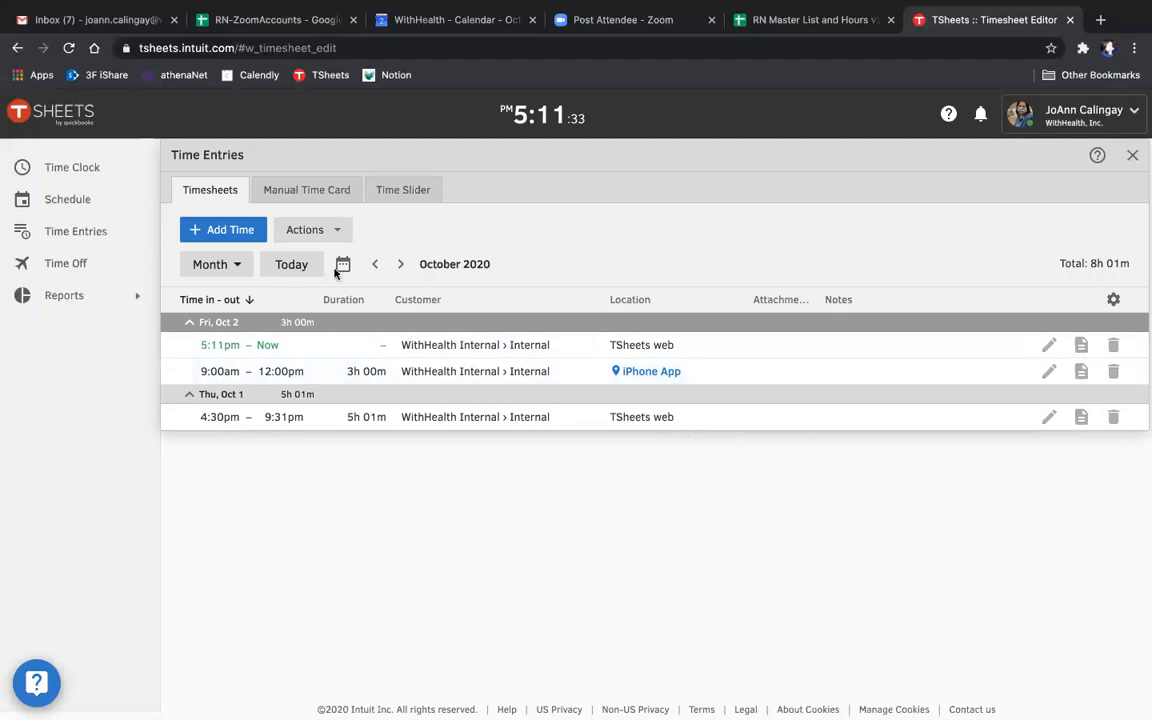
# - Add a time entry from the manual time card for customer Clone Tyrone, using the Time In/Out type and the date 10/01/2020
pyautogui.click(306, 195)
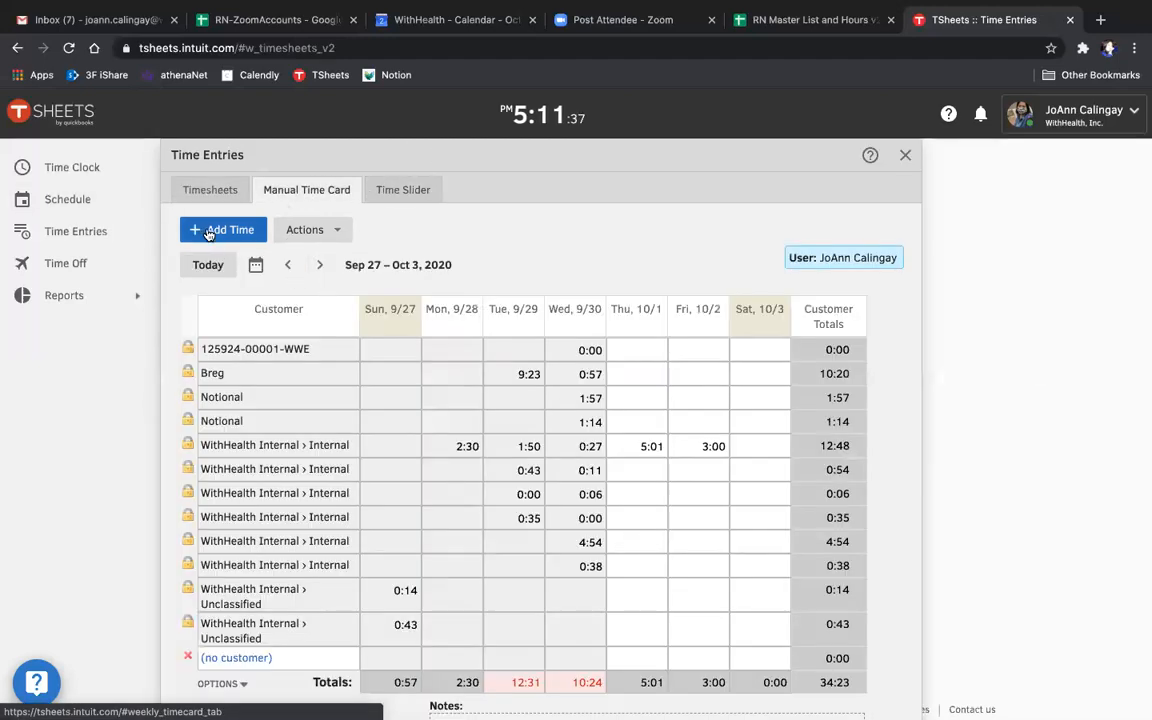
pyautogui.click(219, 233)
pyautogui.click(521, 342)
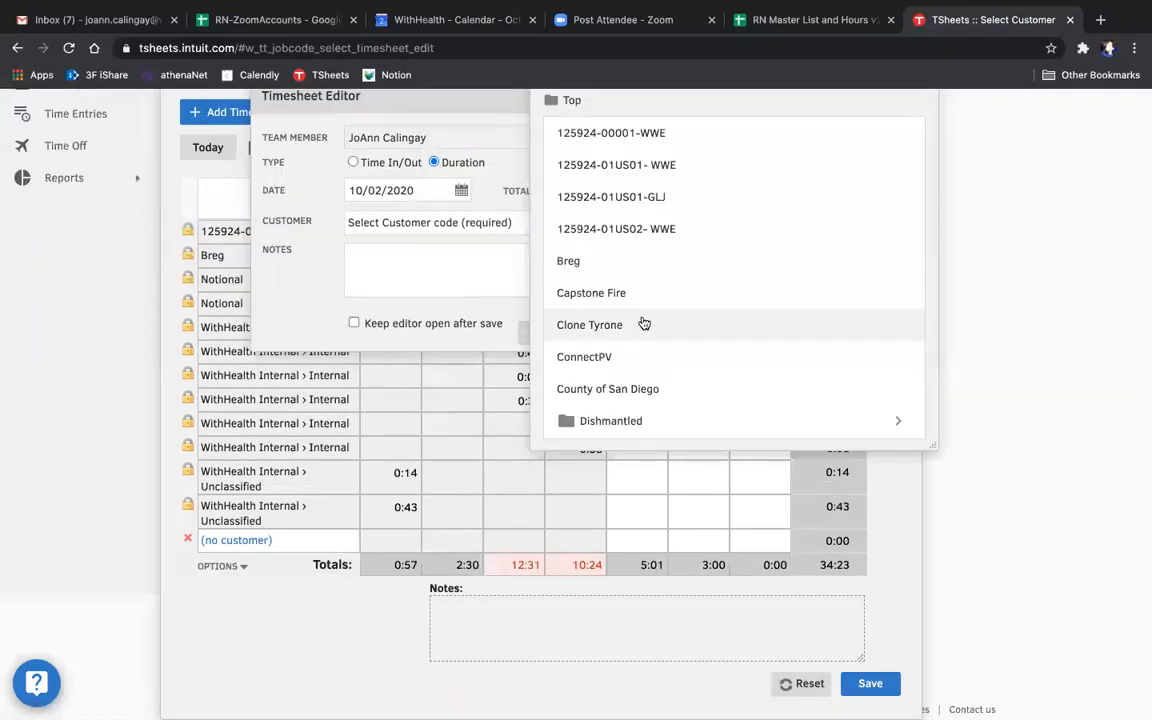
pyautogui.scroll(-10, 643, 322)
pyautogui.scroll(-3, 643, 322)
pyautogui.scroll(10, 643, 322)
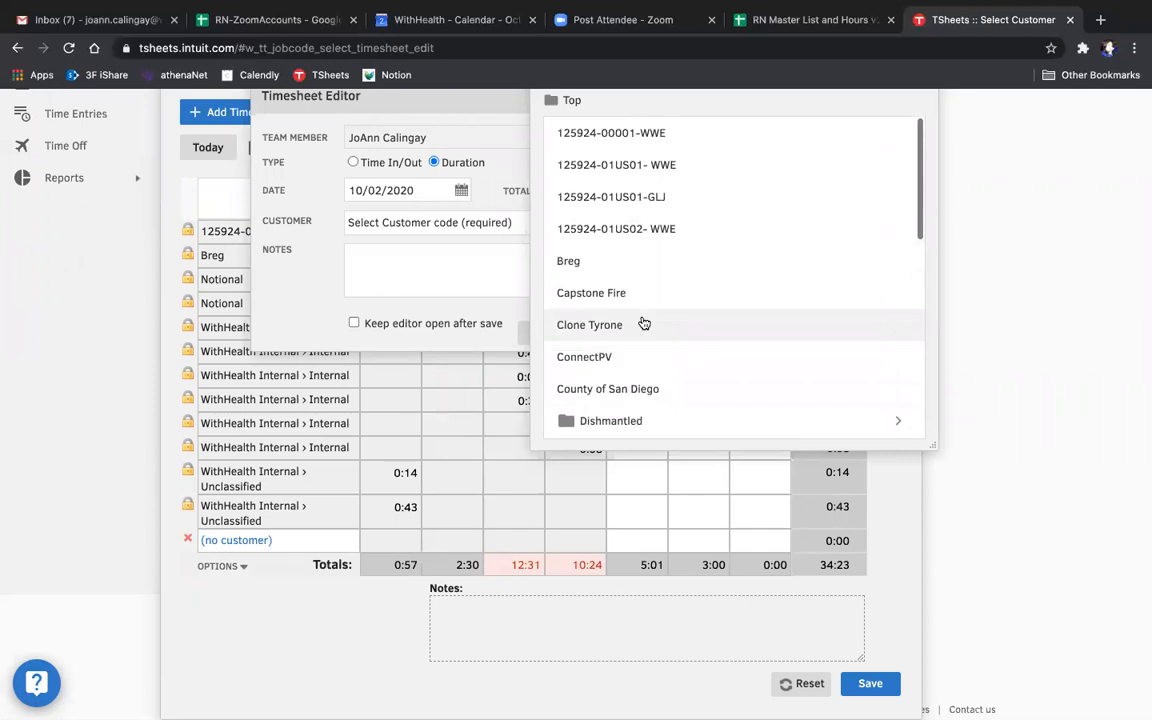
pyautogui.click(590, 326)
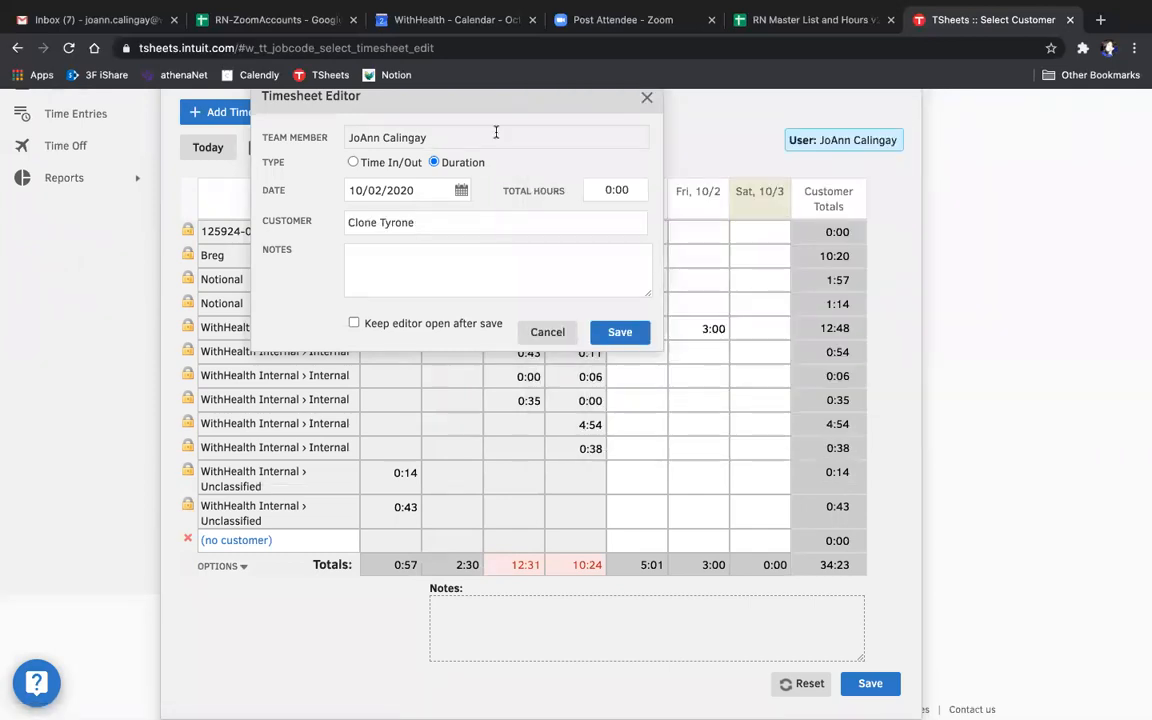
pyautogui.click(355, 164)
pyautogui.click(405, 224)
pyautogui.click(483, 308)
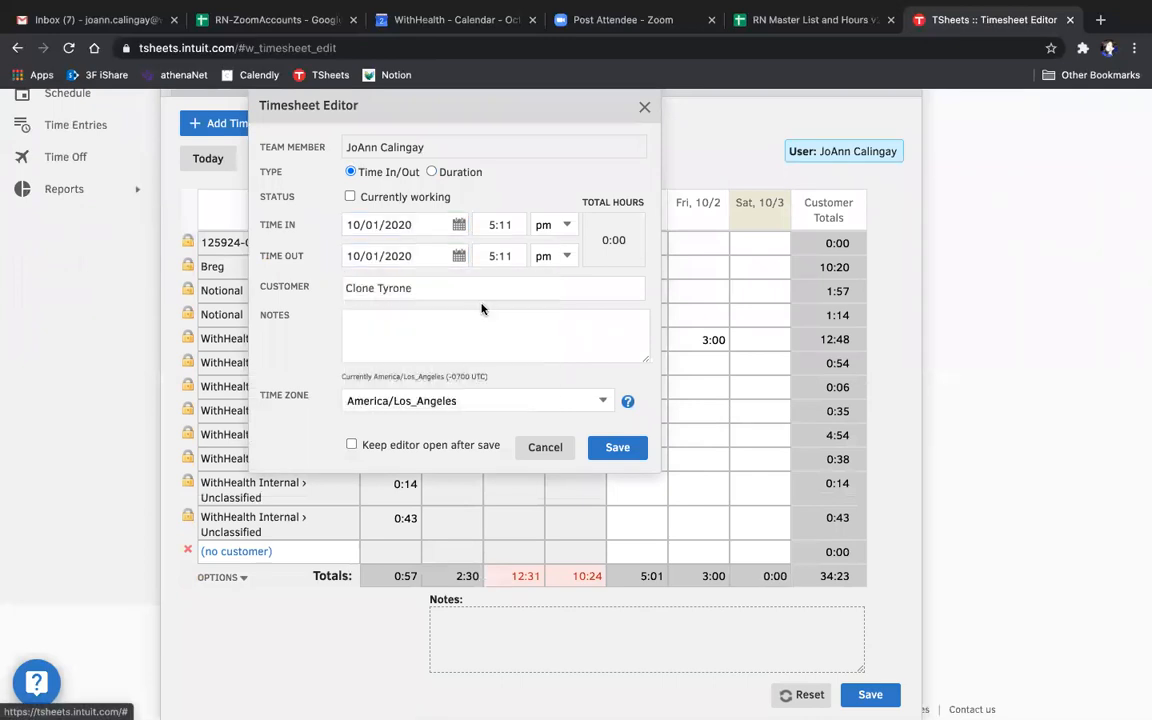
# - Try to save the new entry with a time in of 1400 pm and a time out of 1430 pm
pyautogui.moveTo(518, 224); pyautogui.dragTo(471, 226)
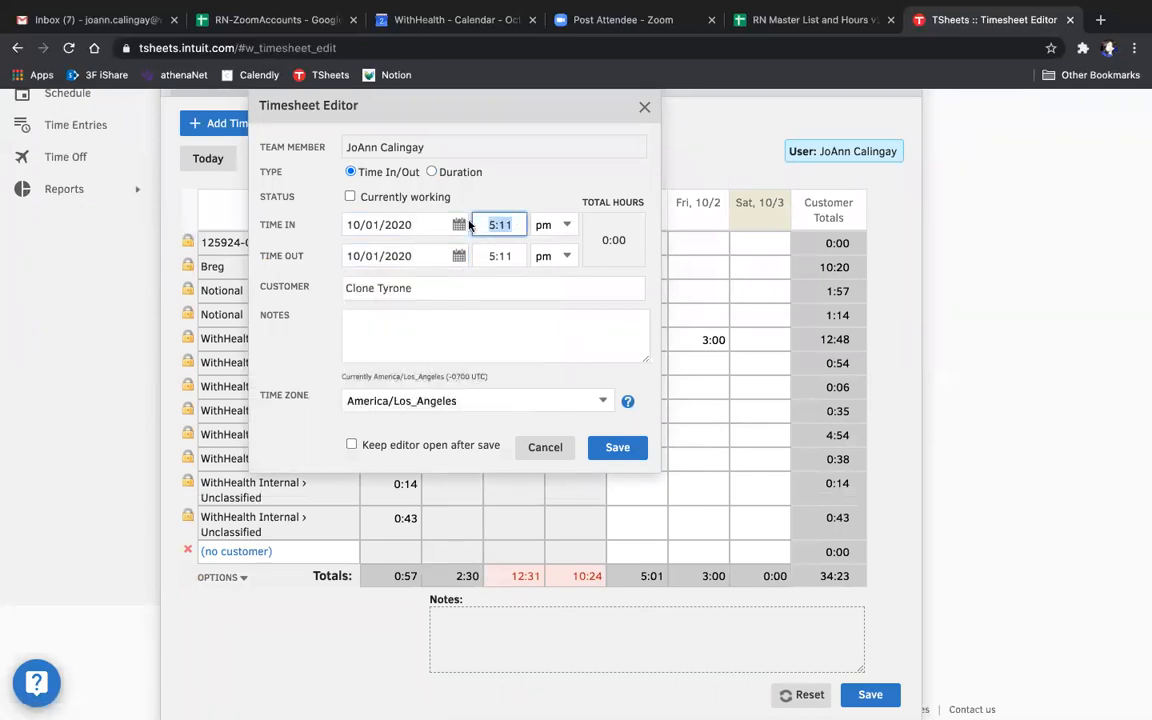
pyautogui.write('1400')
pyautogui.click(498, 256)
pyautogui.tripleClick(512, 257)
pyautogui.write('1')
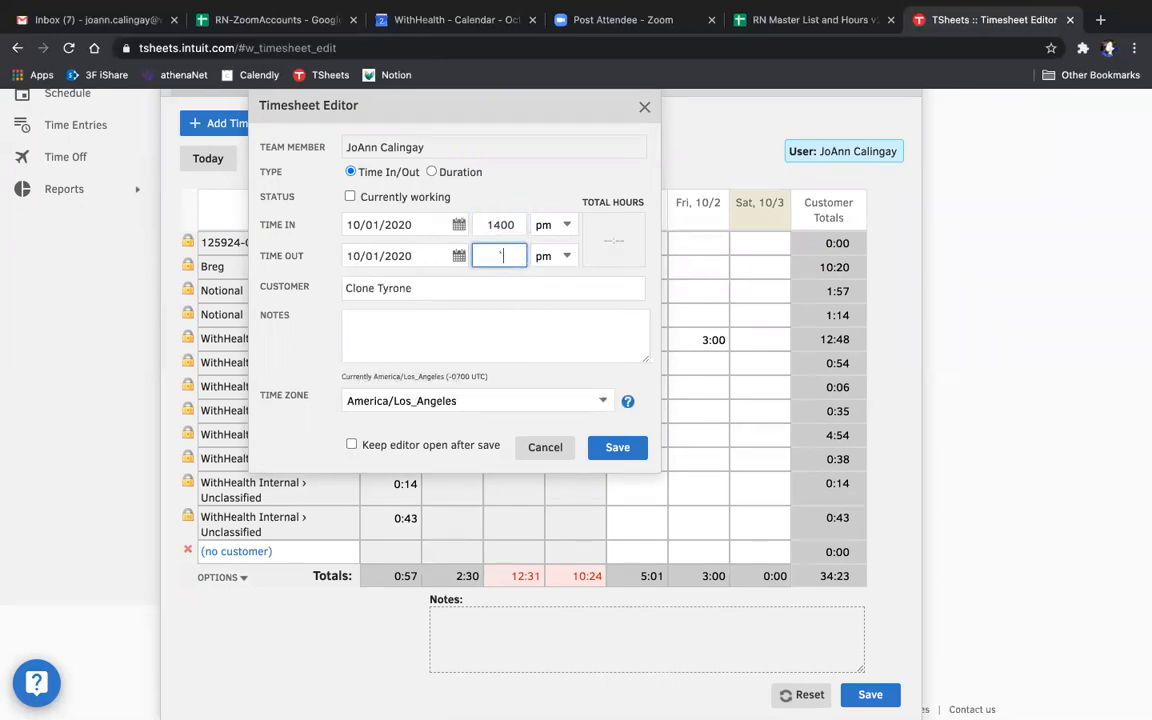
pyautogui.write('1430')
pyautogui.click(517, 335)
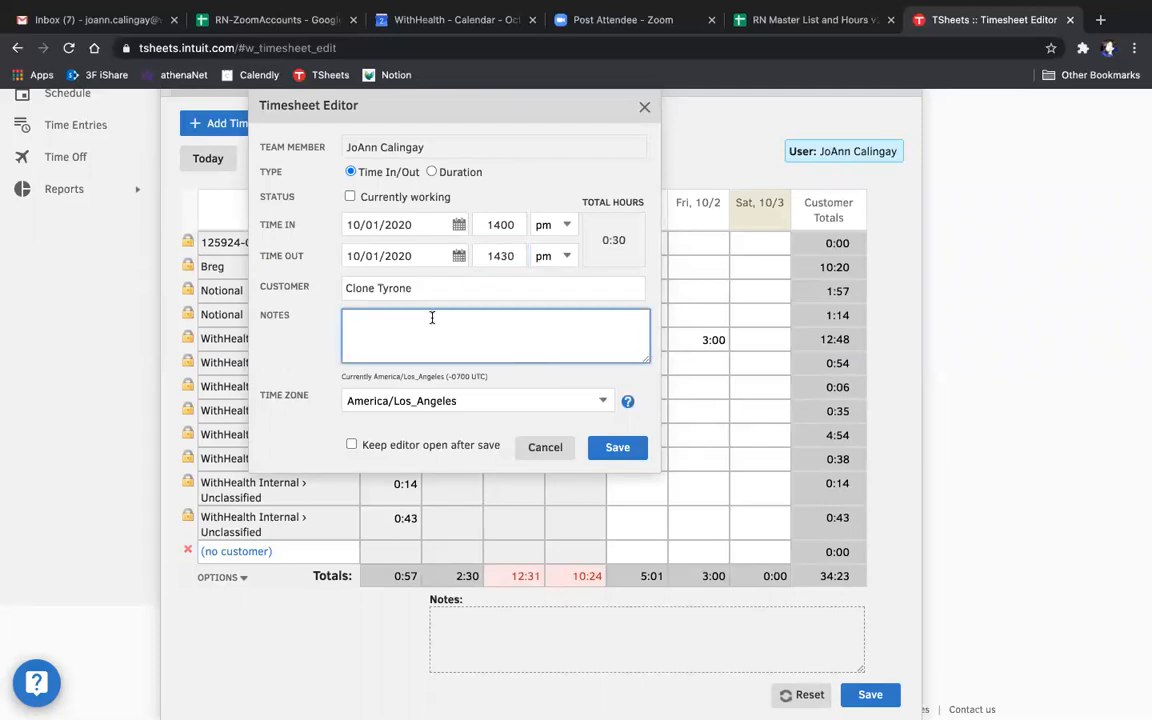
pyautogui.click(631, 455)
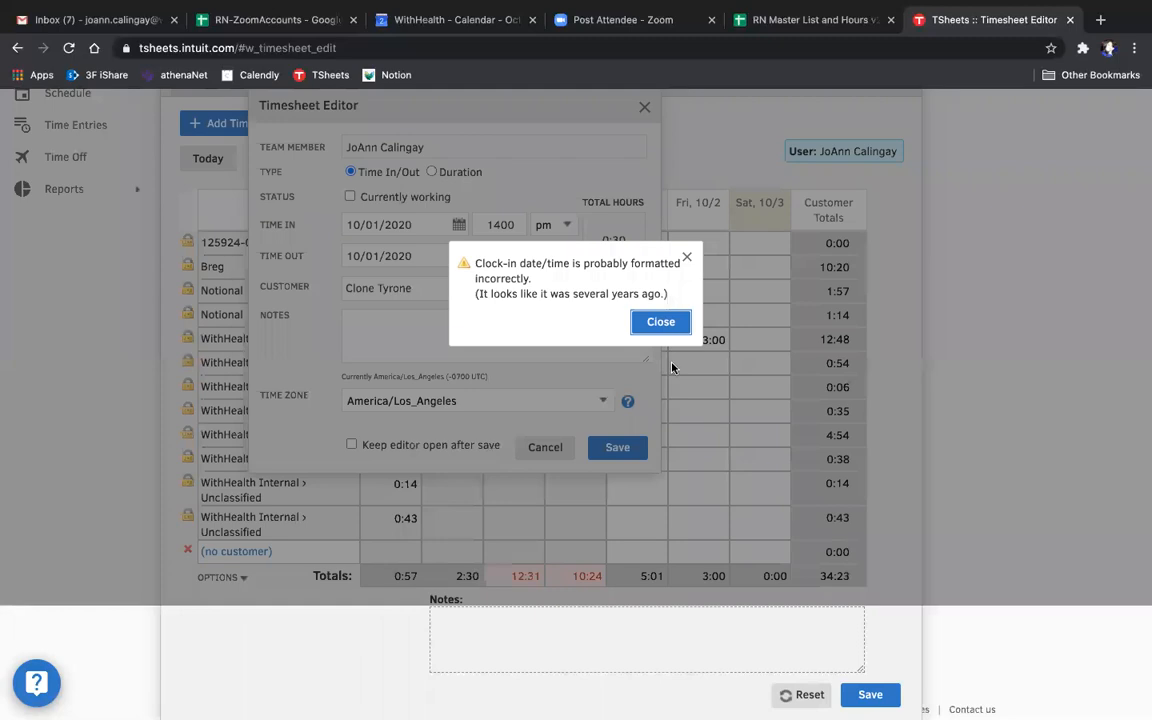
pyautogui.click(663, 321)
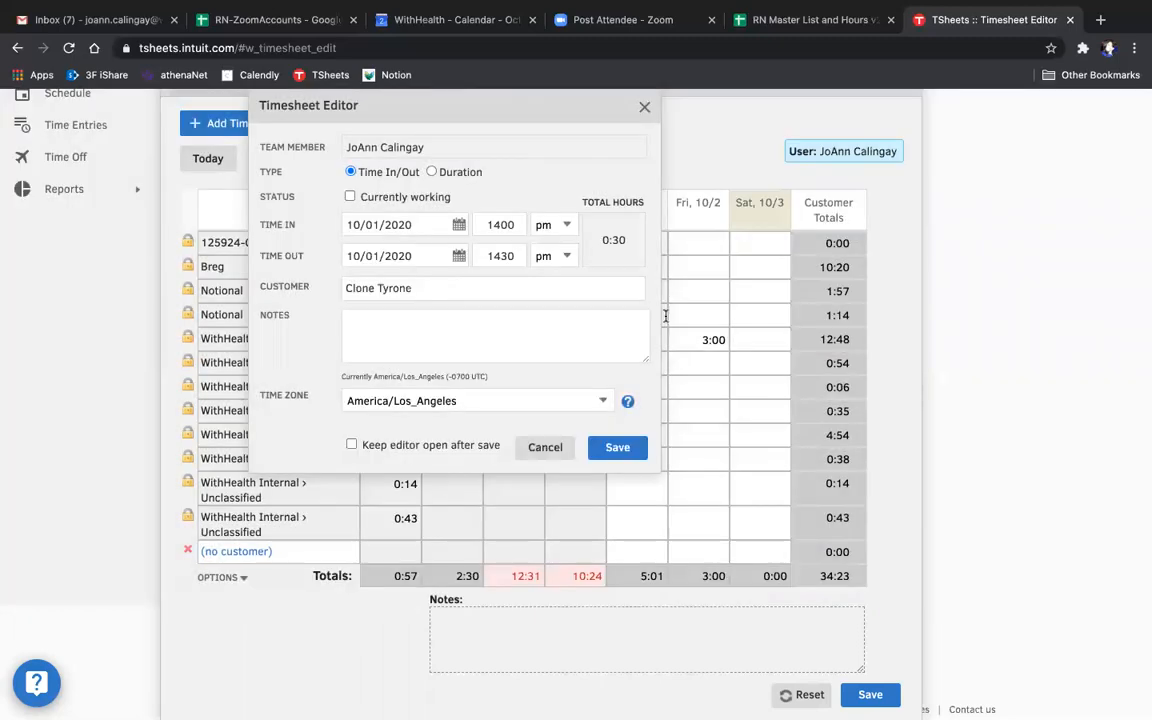
# - Look over the customer choices for the Clone Tyrone entry and try to save it again
pyautogui.click(428, 290)
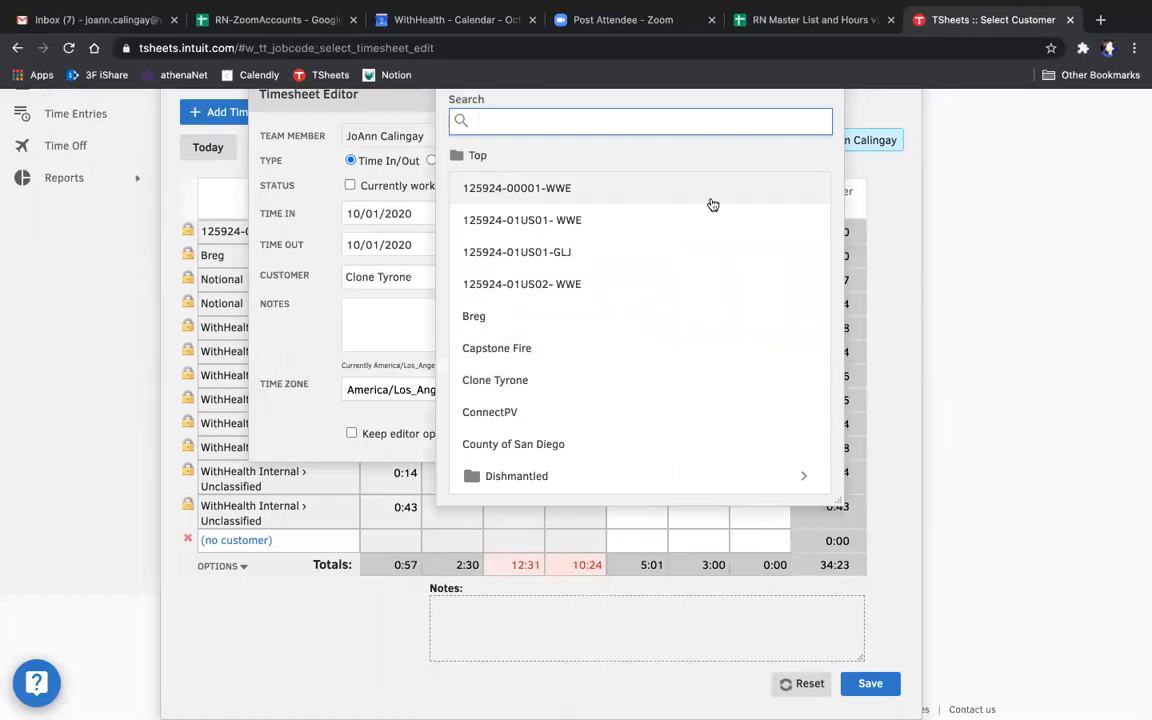
pyautogui.scroll(2, 797, 157)
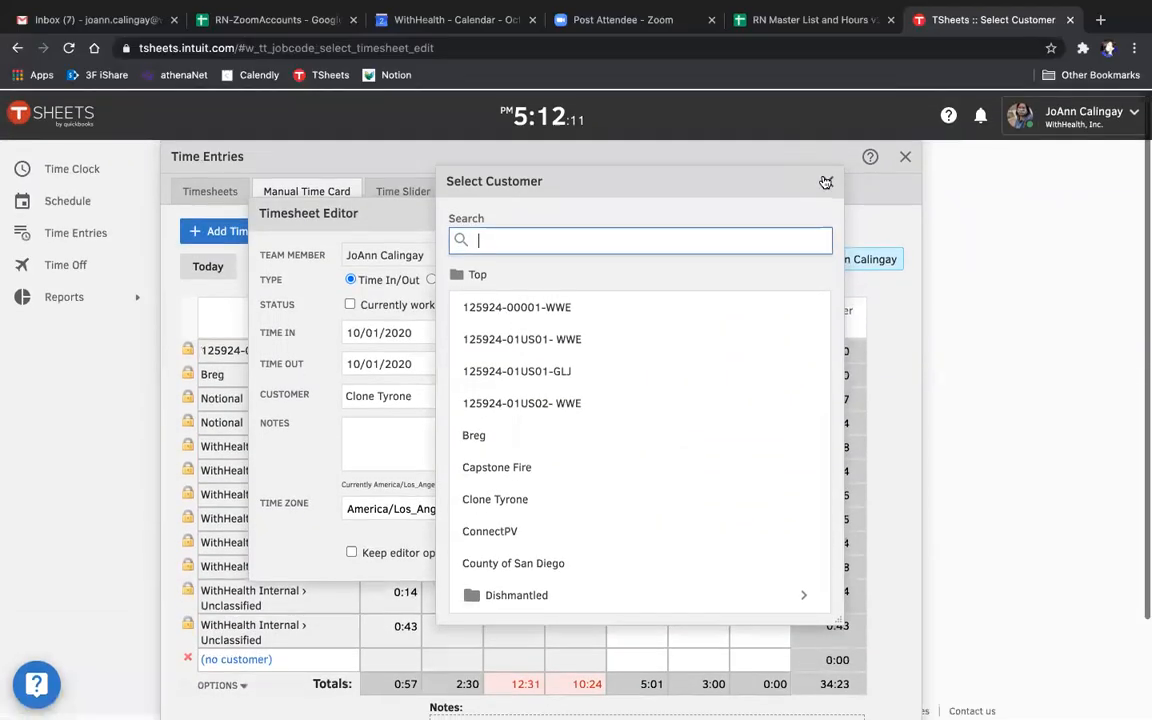
pyautogui.click(826, 182)
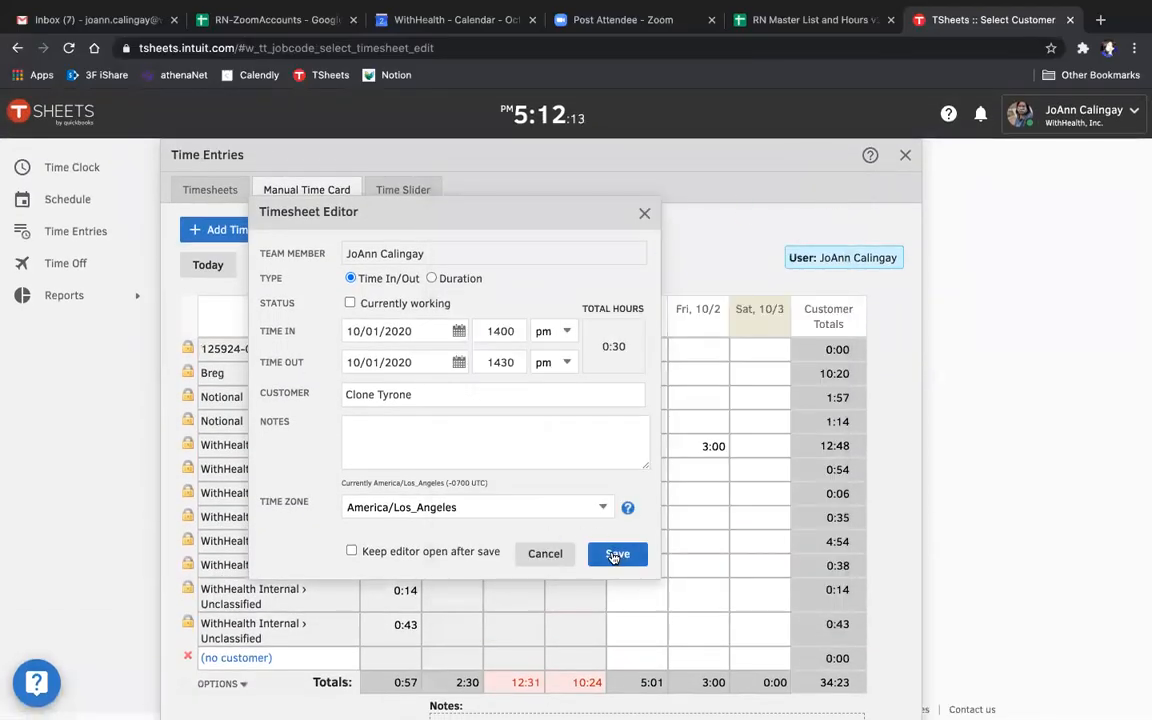
pyautogui.click(615, 556)
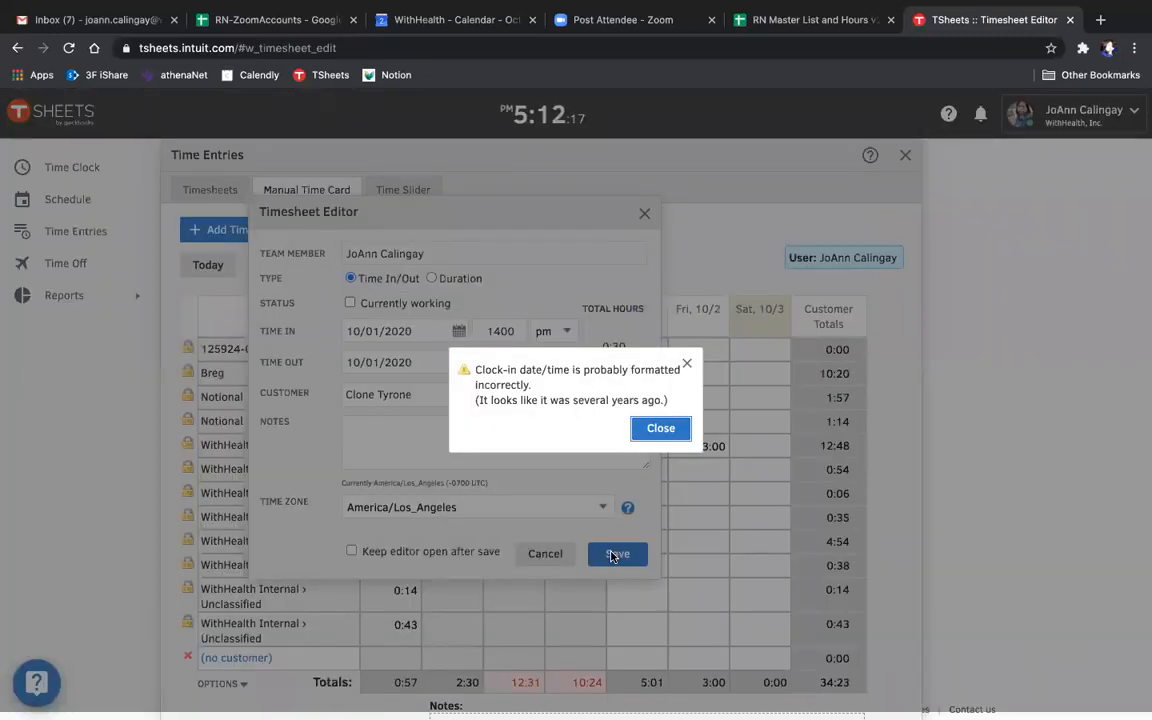
pyautogui.click(660, 428)
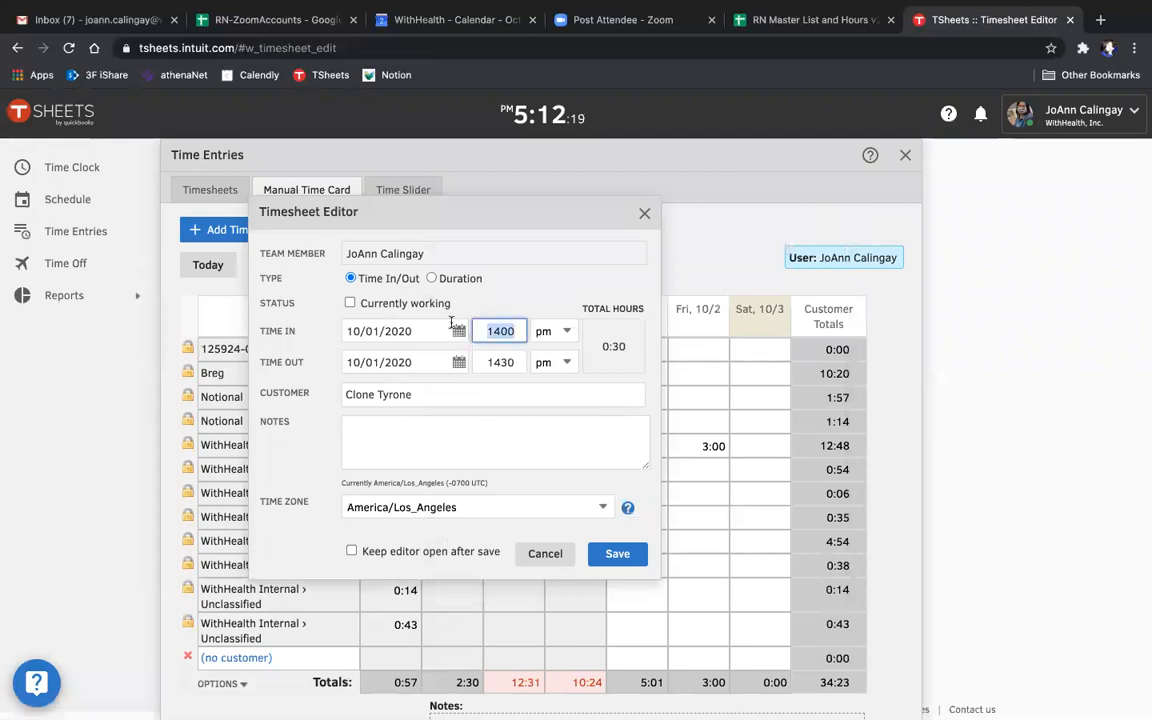
# - Set the entry's time in to 2:00 pm and time out to 2:30 pm, and save the entry
pyautogui.write('2:00')
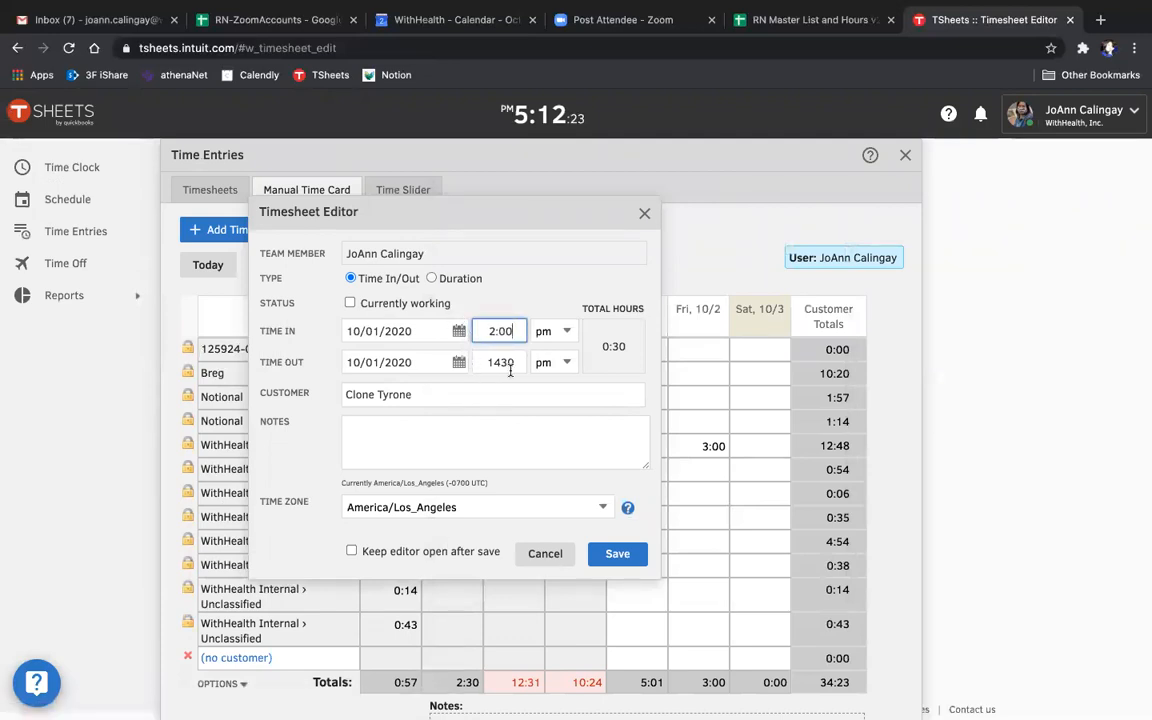
pyautogui.click(514, 364)
pyautogui.write('2:30')
pyautogui.click(519, 447)
pyautogui.click(612, 555)
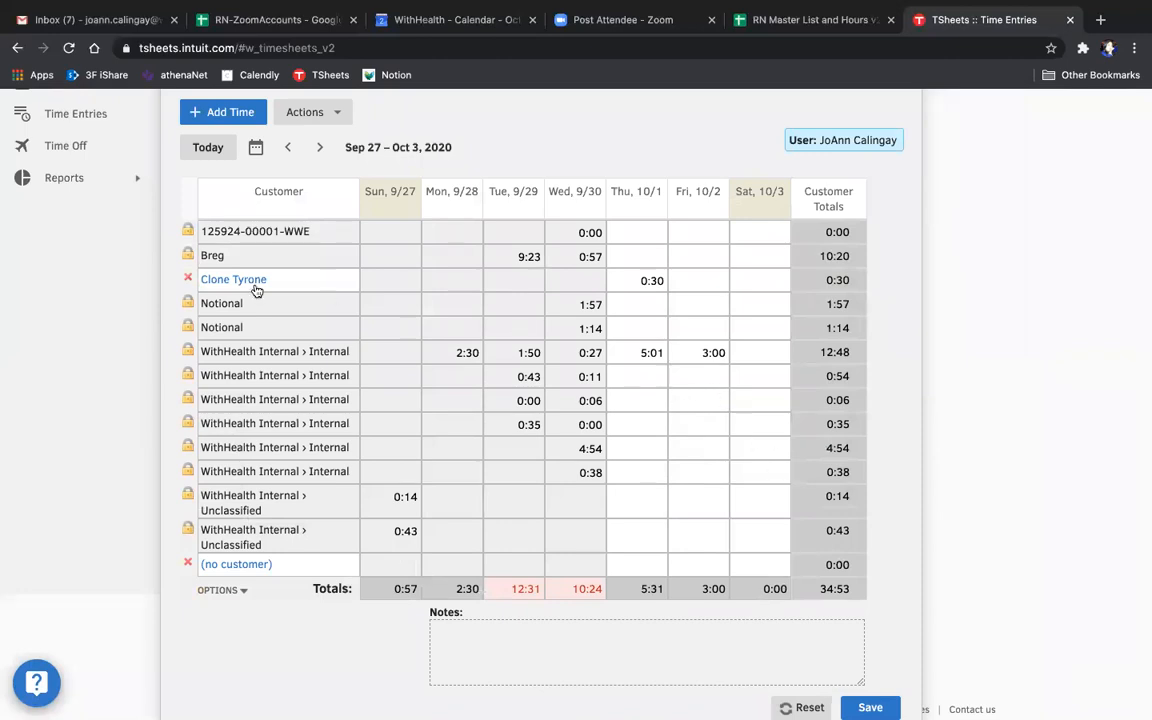
# - Save the manual time card for the week of Sep 27 – Oct 3, 2020
pyautogui.scroll(2, 499, 399)
pyautogui.scroll(-3, 501, 398)
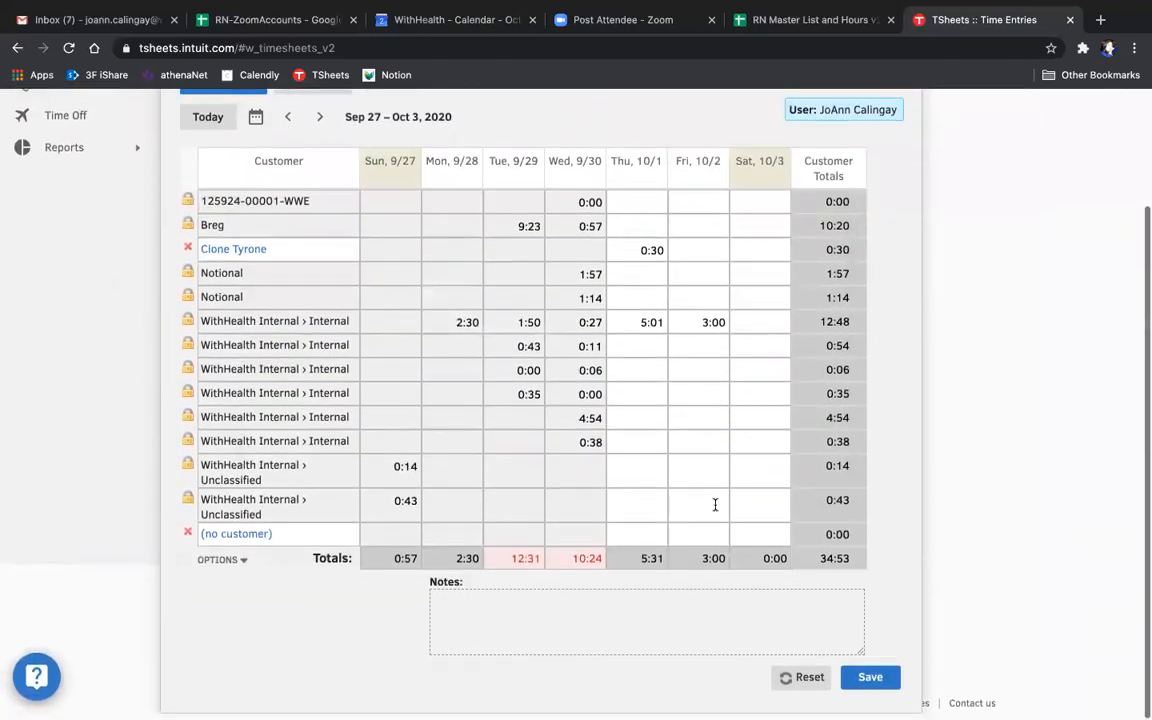
pyautogui.click(875, 683)
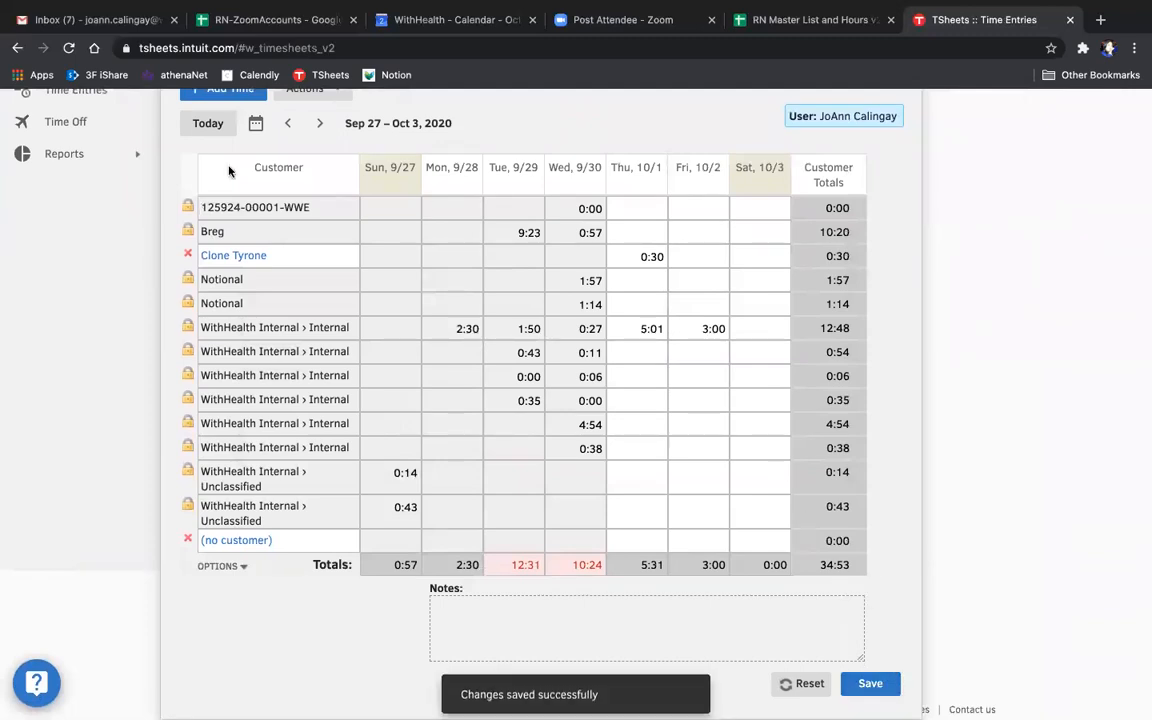
# - Delete the Thursday, Oct 1 Clone Tyrone entry from the October 2020 timesheets
pyautogui.scroll(2, 207, 152)
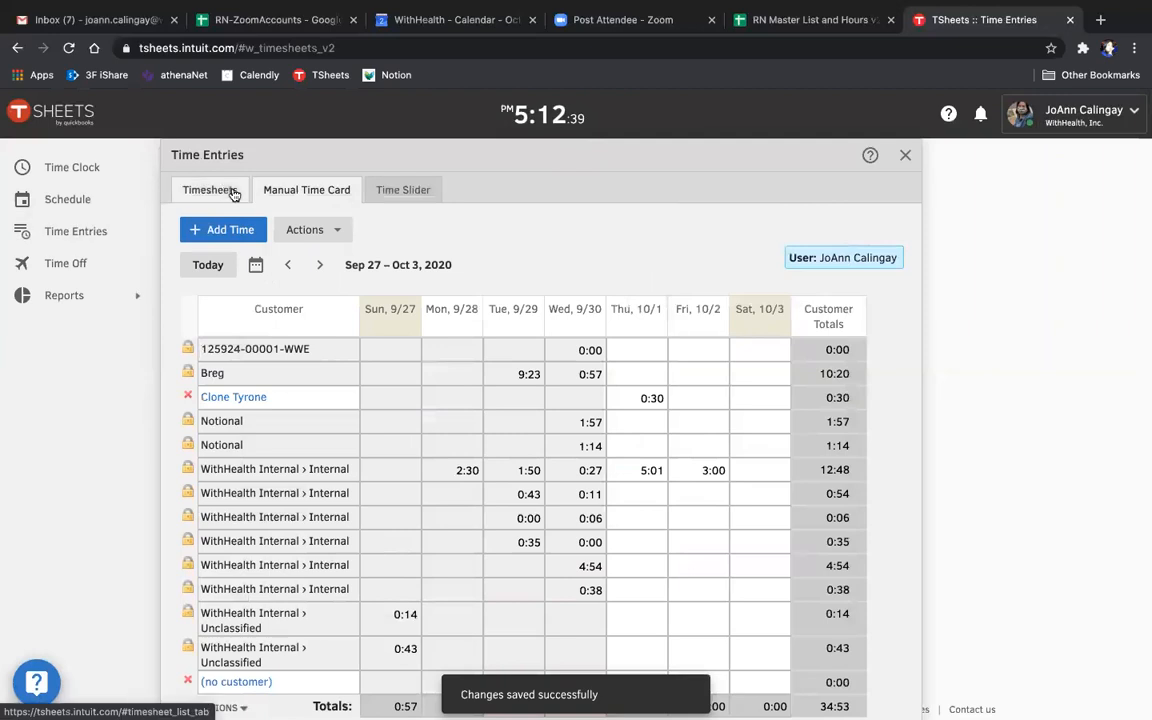
pyautogui.click(246, 199)
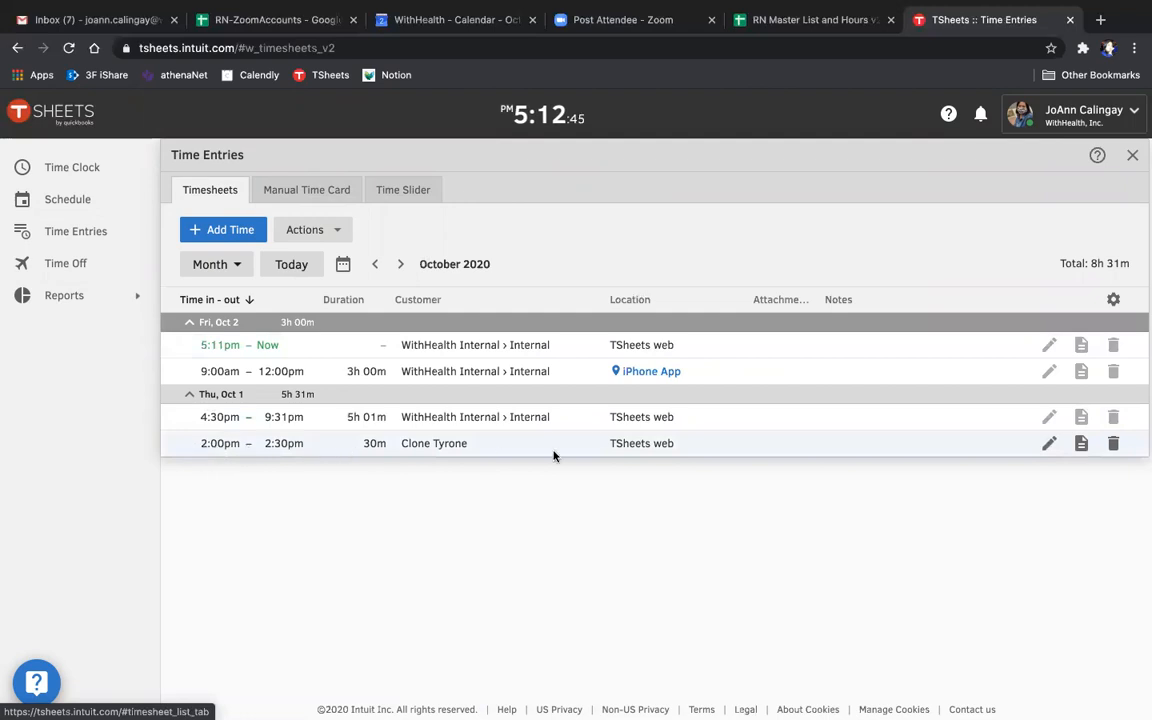
pyautogui.click(1114, 451)
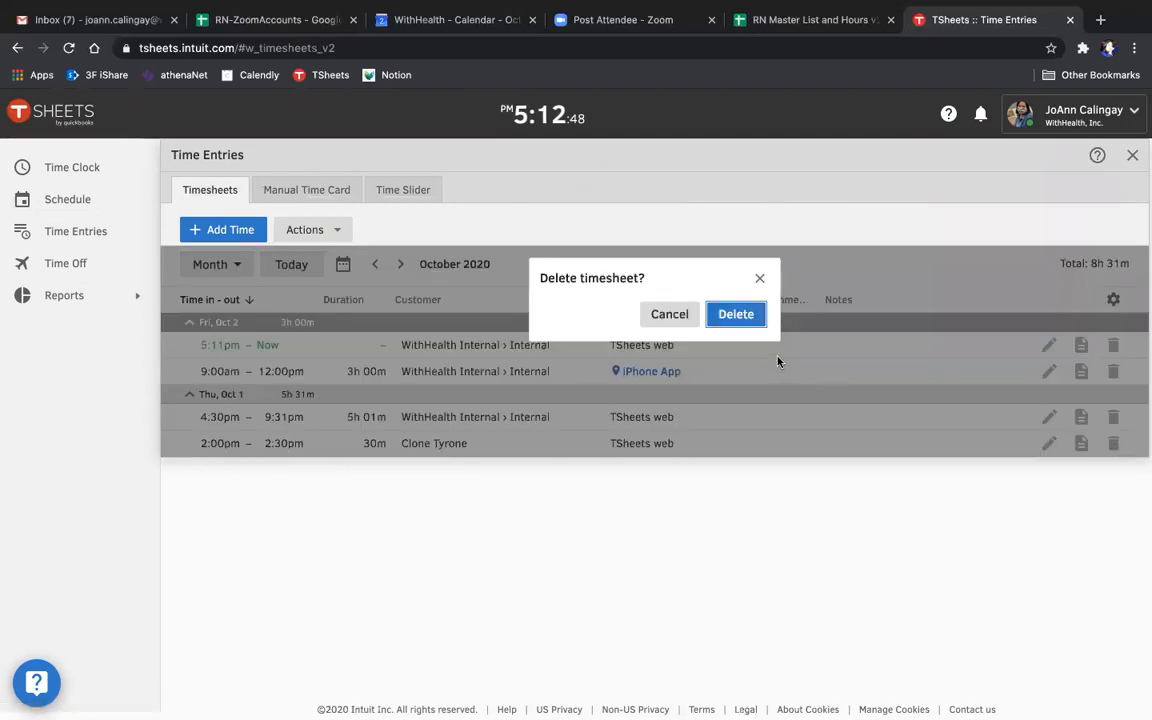
pyautogui.click(720, 320)
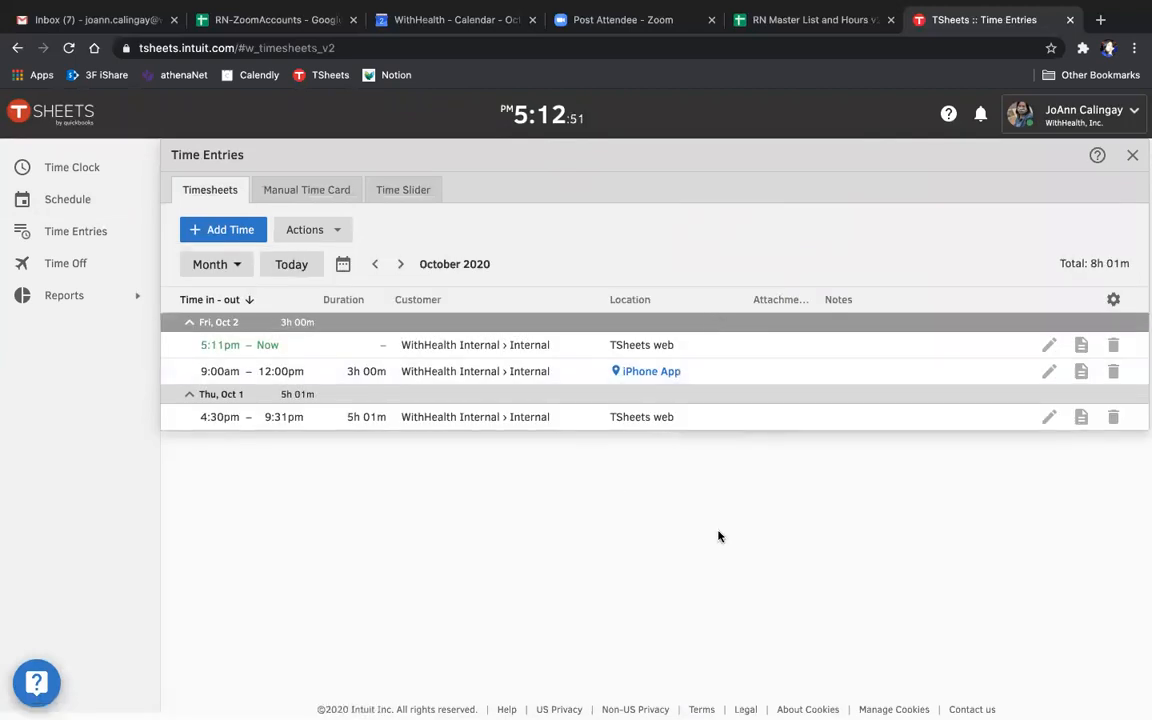